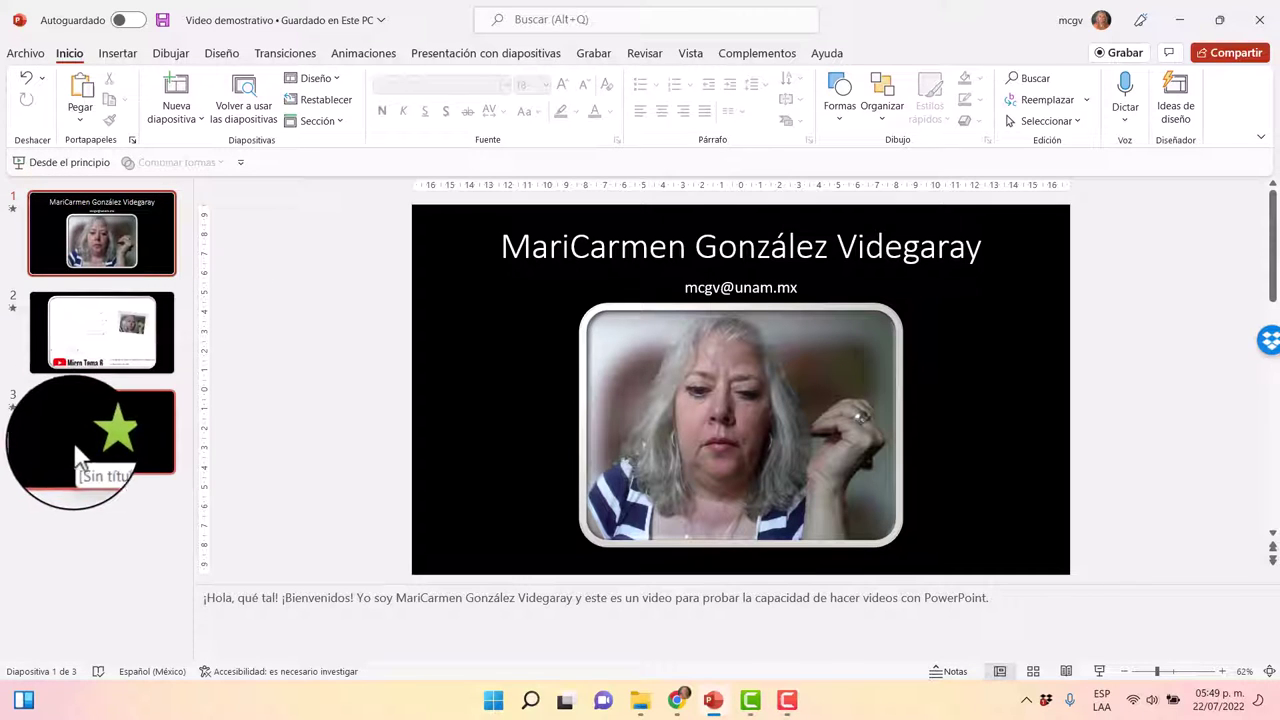
Review slides 2 and 3 with their notes, return to slide 1, and show the Grabar tab.
{"action": "left_click", "coordinate": [42, 358]}
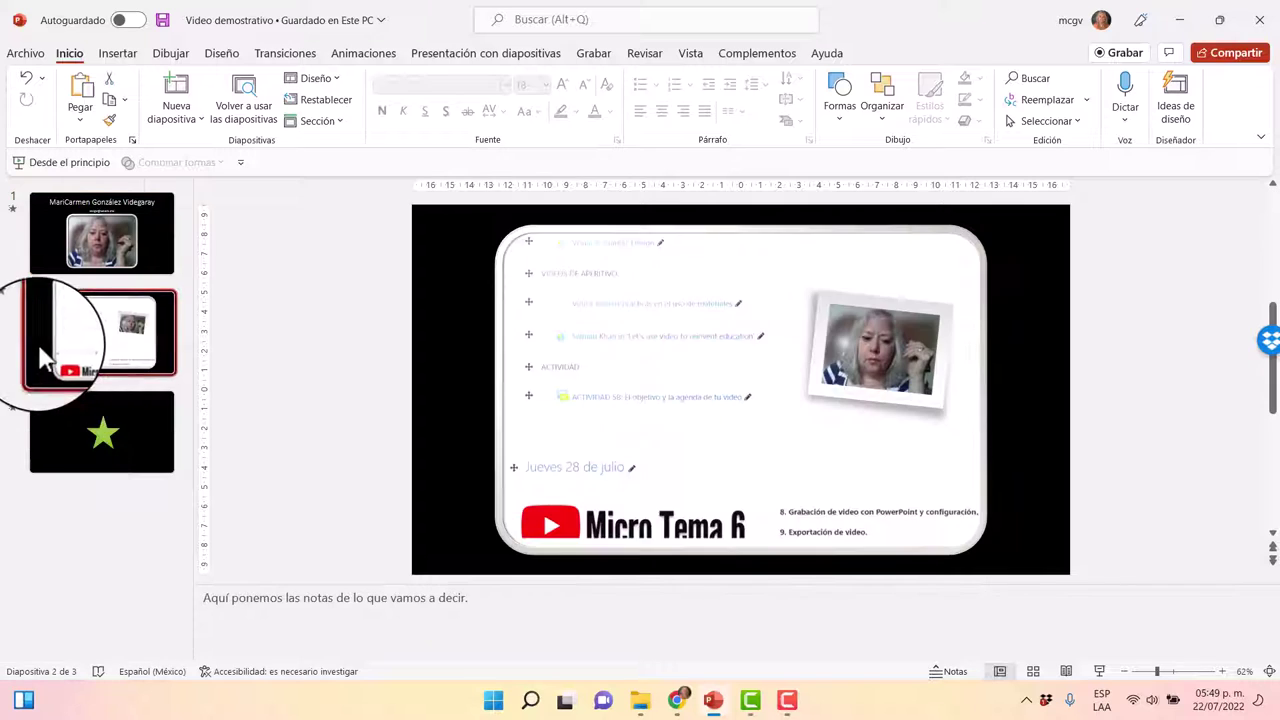
{"action": "left_click", "coordinate": [50, 424]}
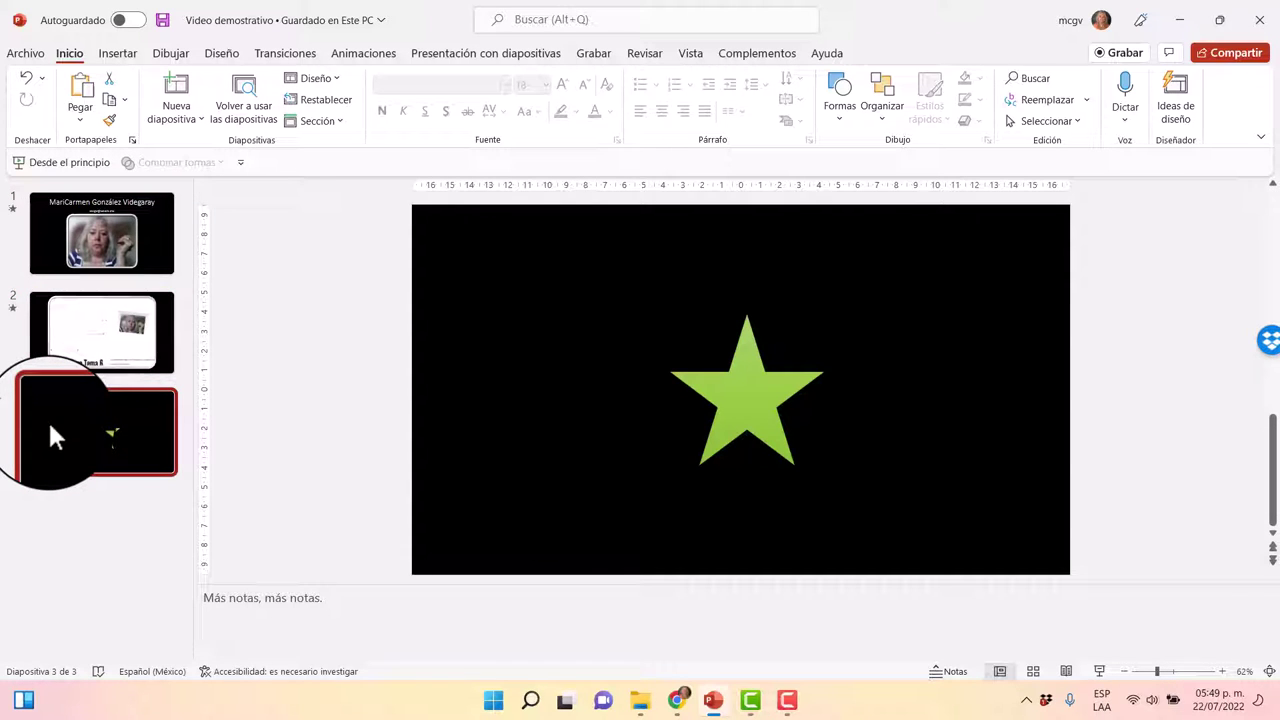
{"action": "left_click", "coordinate": [42, 240]}
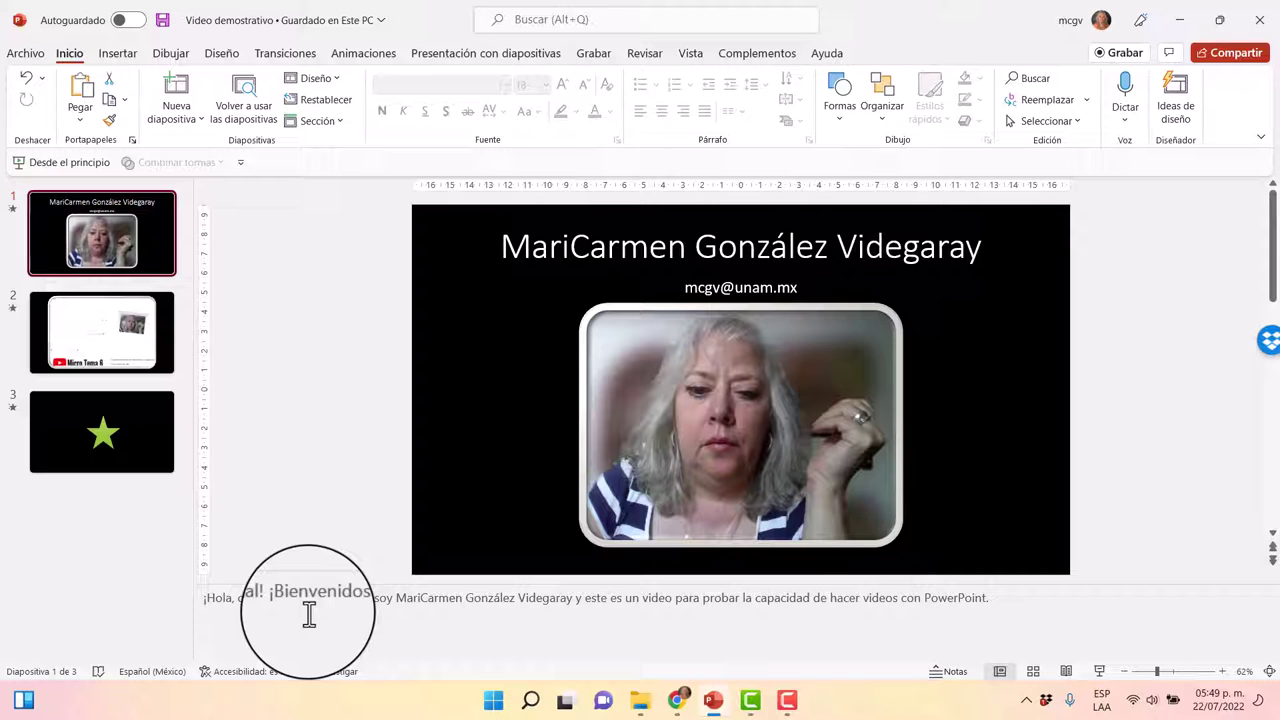
{"action": "left_click", "coordinate": [597, 58]}
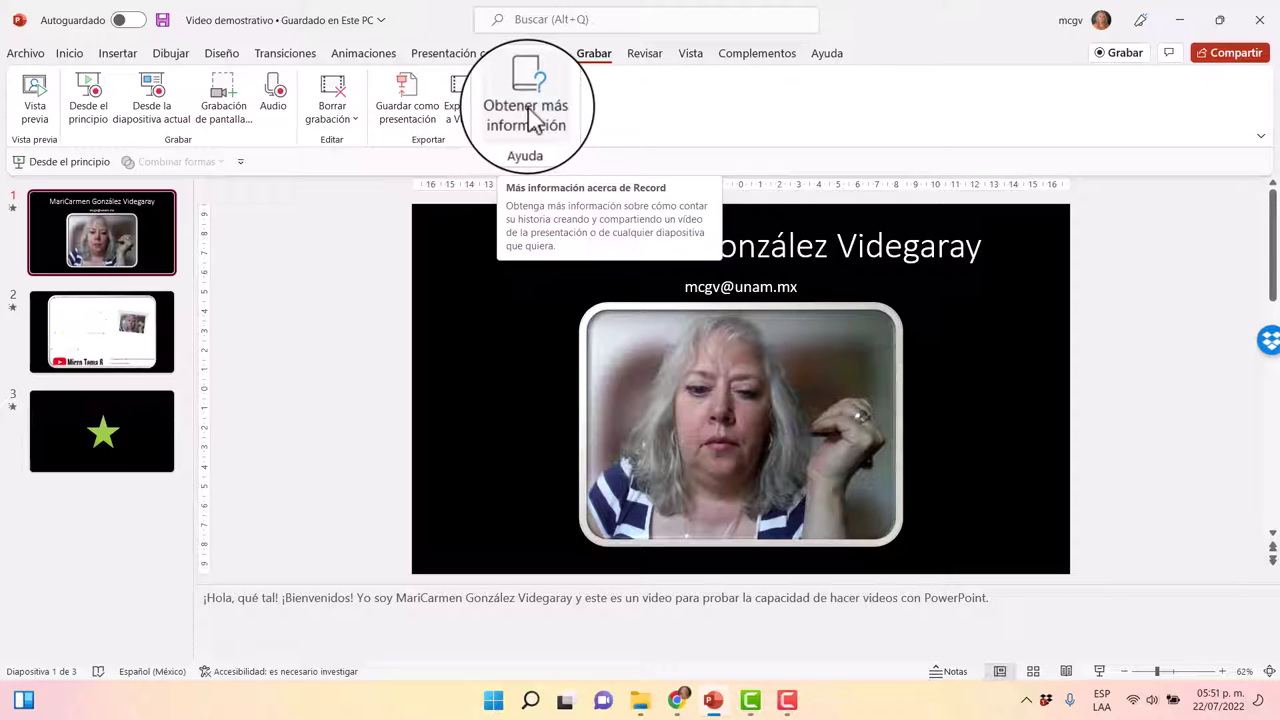
Start the recording view from the first slide with Desde el principio.
{"action": "left_click", "coordinate": [85, 112]}
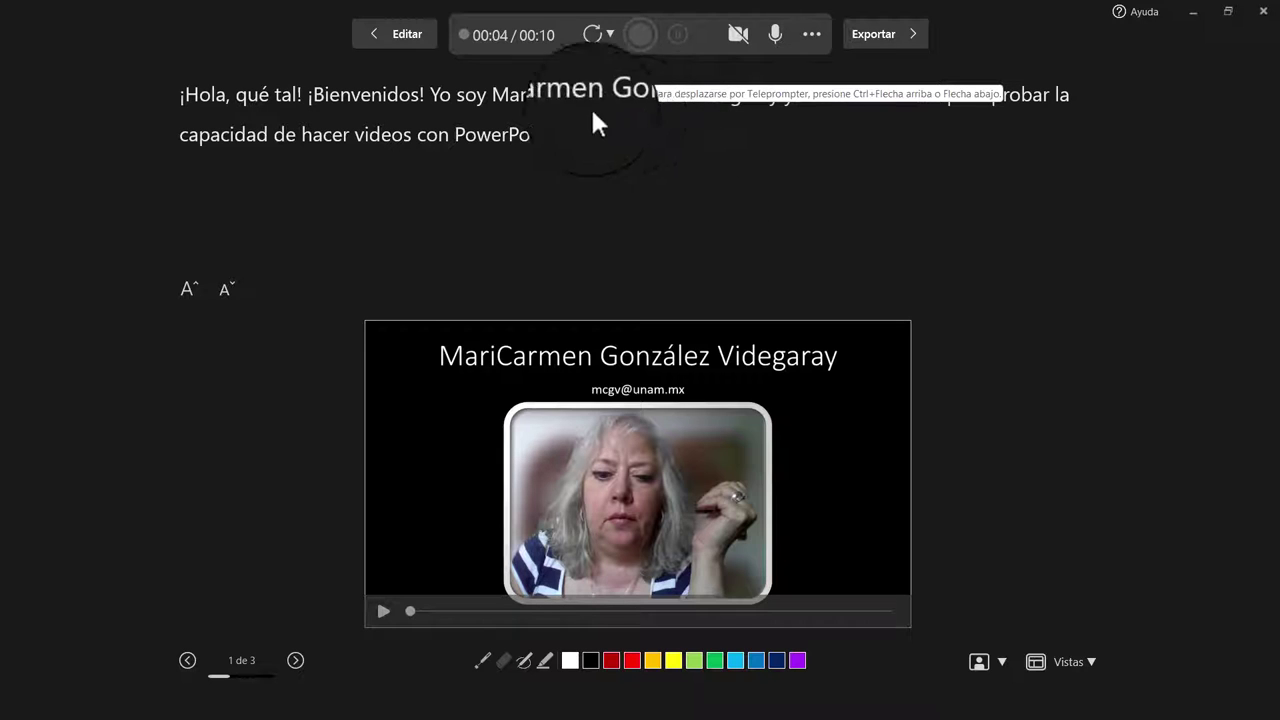
Keep the teleprompter view, try the laser pointer, pencil and highlighter, then go to slide 2.
{"action": "left_click", "coordinate": [1068, 664]}
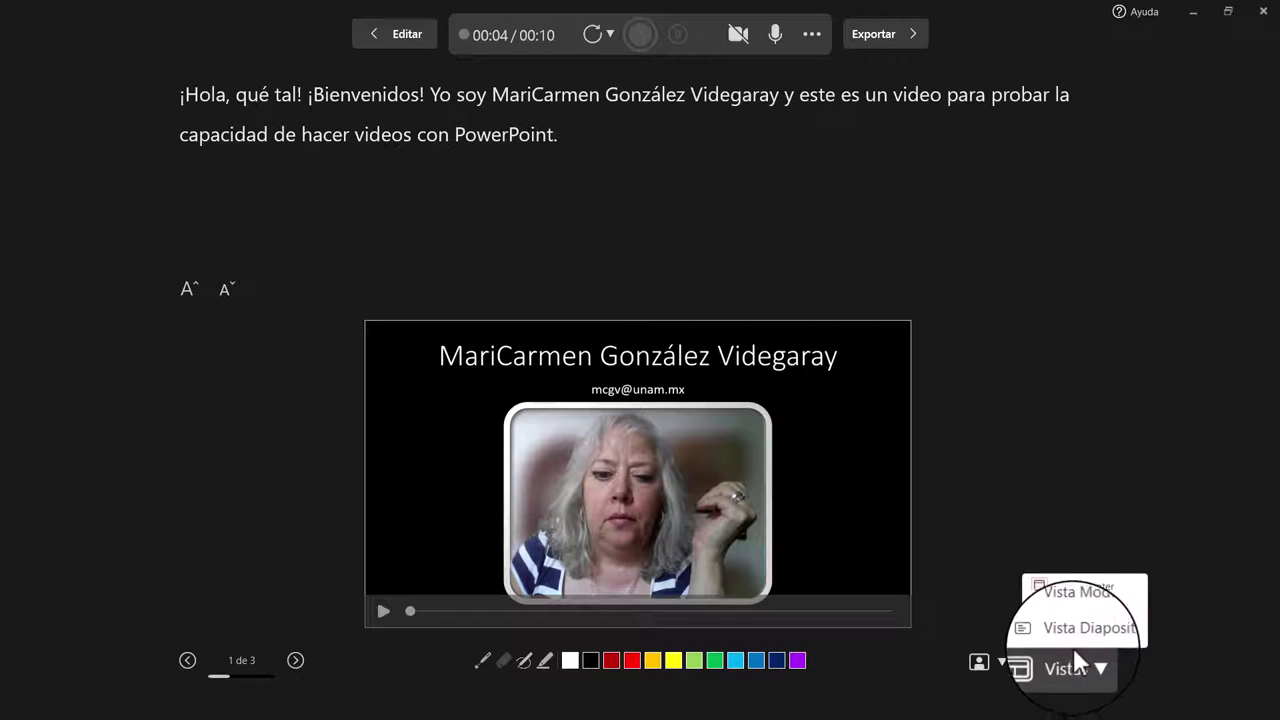
{"action": "left_click", "coordinate": [1090, 588]}
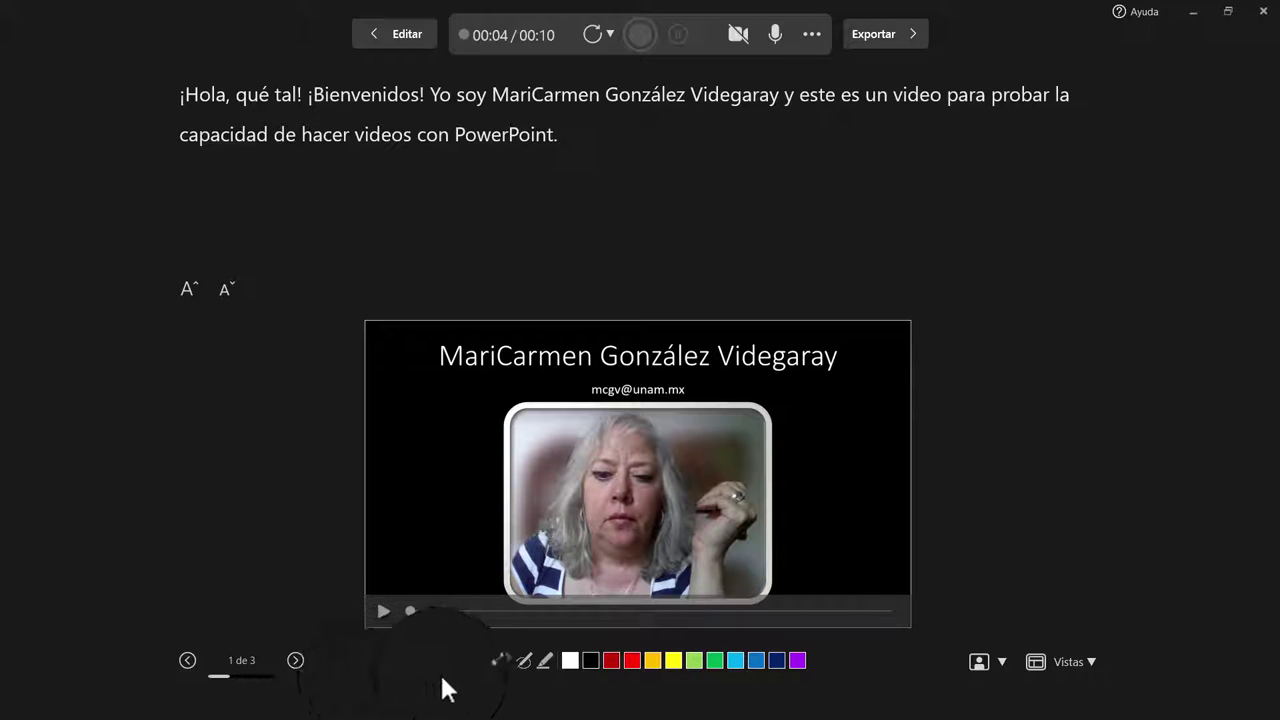
{"action": "left_click", "coordinate": [479, 661]}
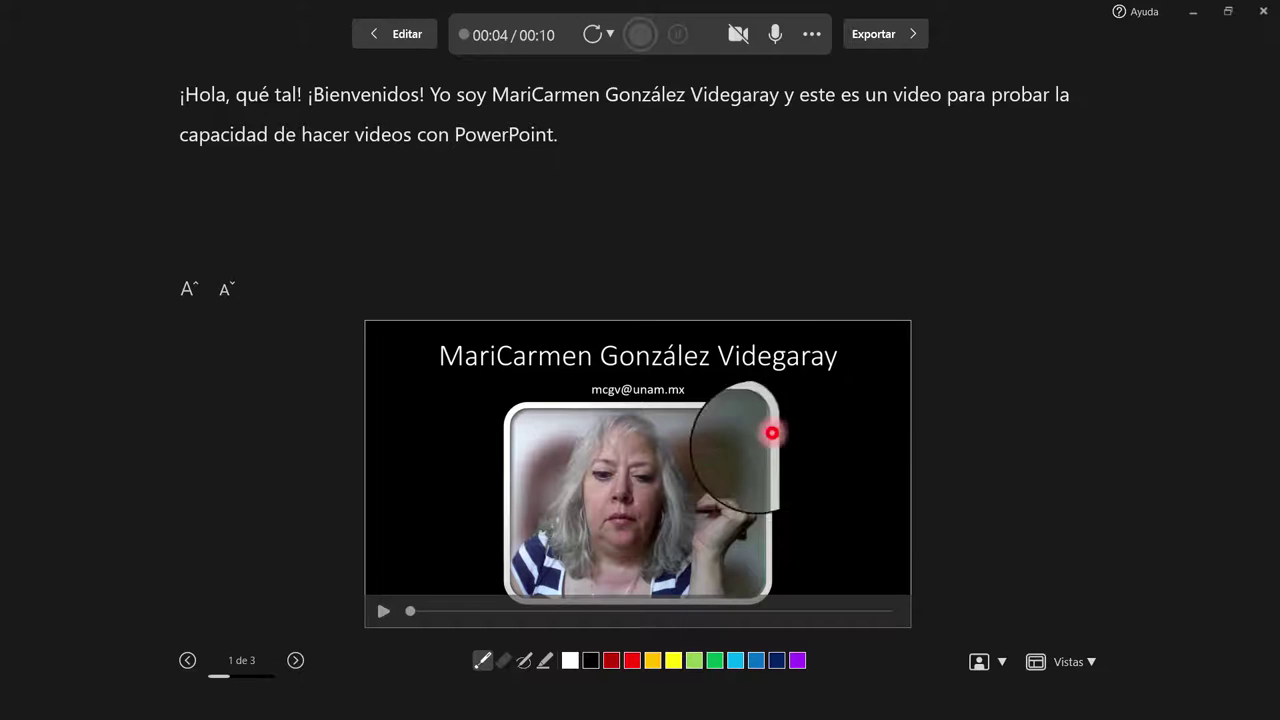
{"action": "left_click", "coordinate": [526, 660]}
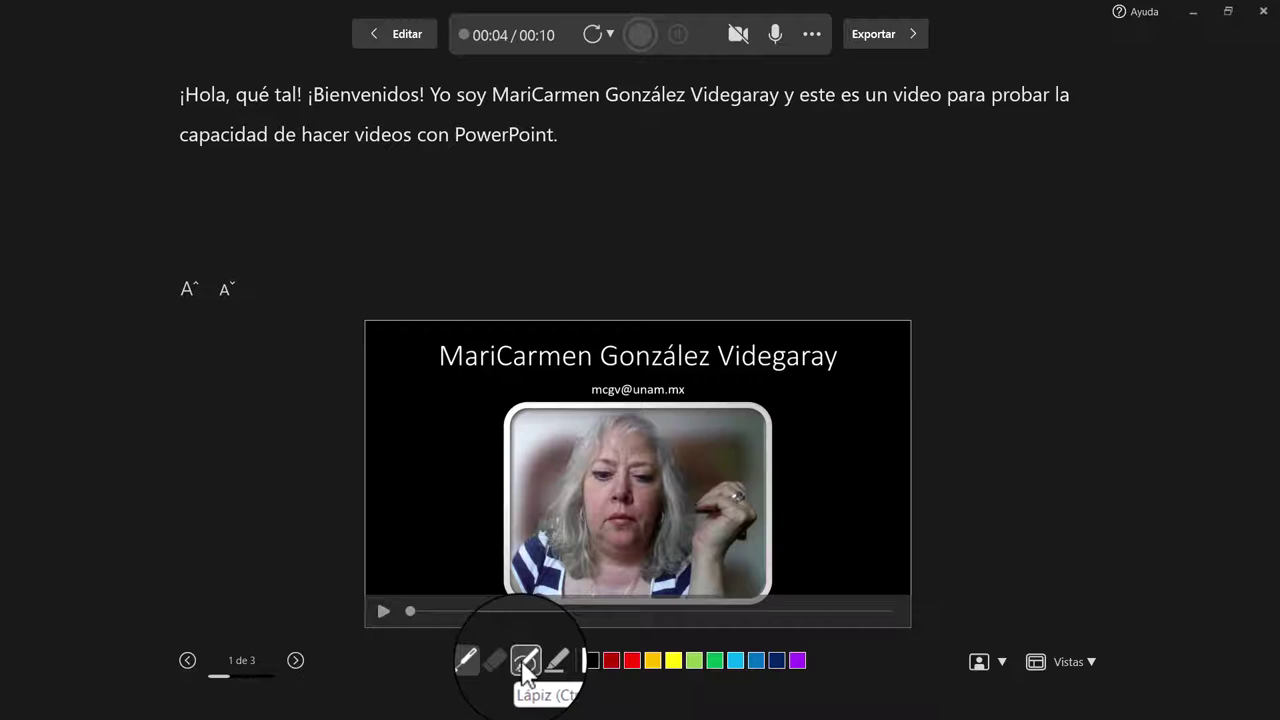
{"action": "left_click", "coordinate": [555, 664]}
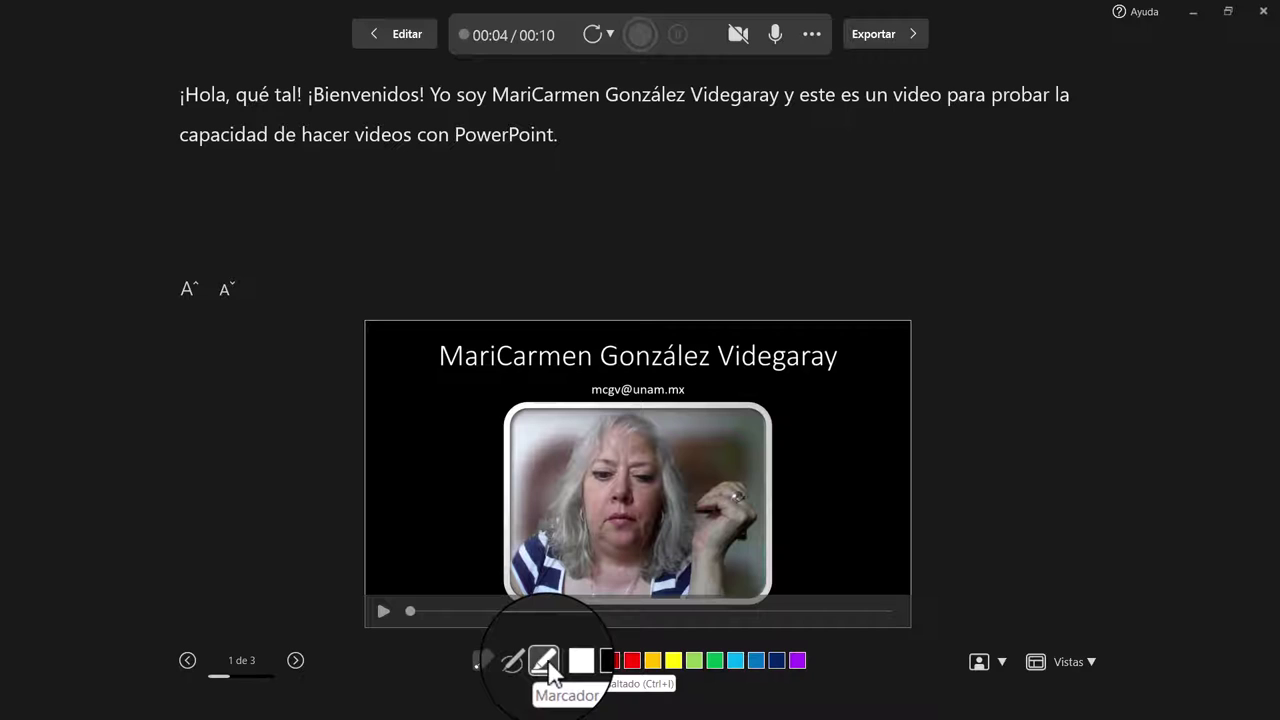
{"action": "key", "text": "ctrl+l"}
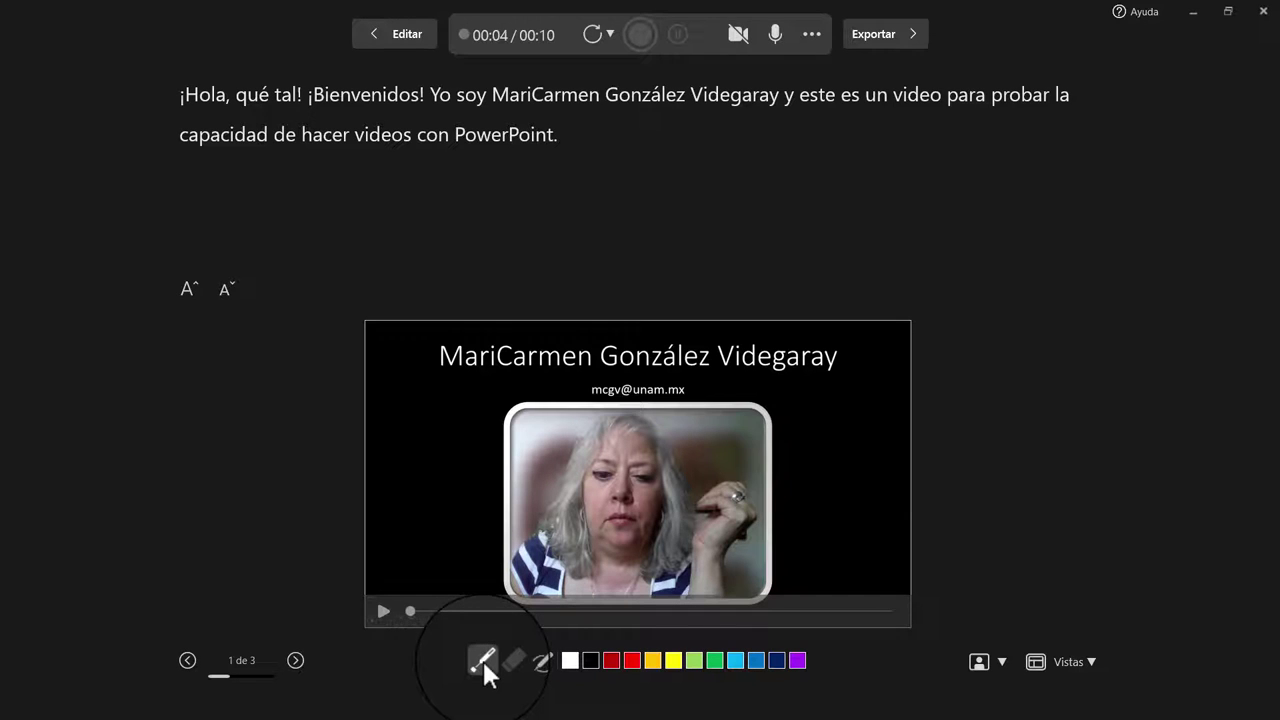
{"action": "left_click", "coordinate": [295, 660]}
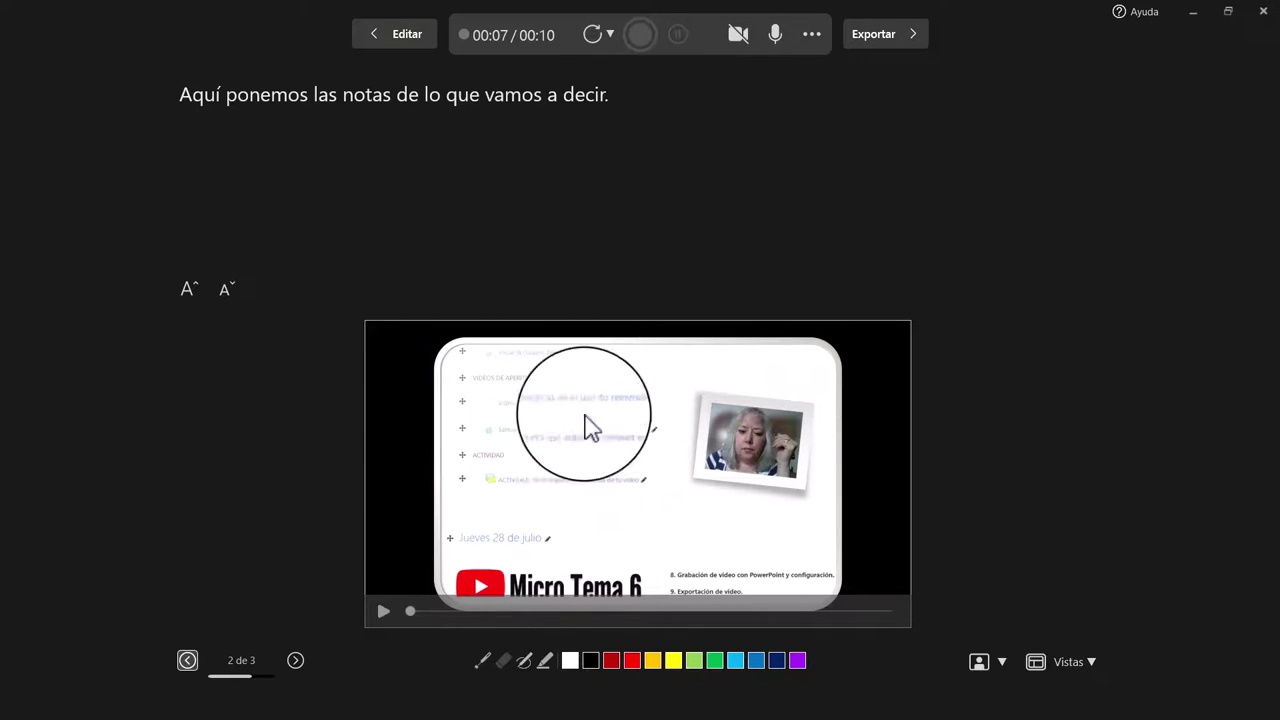
Play the video embedded in slide 2 in the recording view.
{"action": "left_click", "coordinate": [382, 611]}
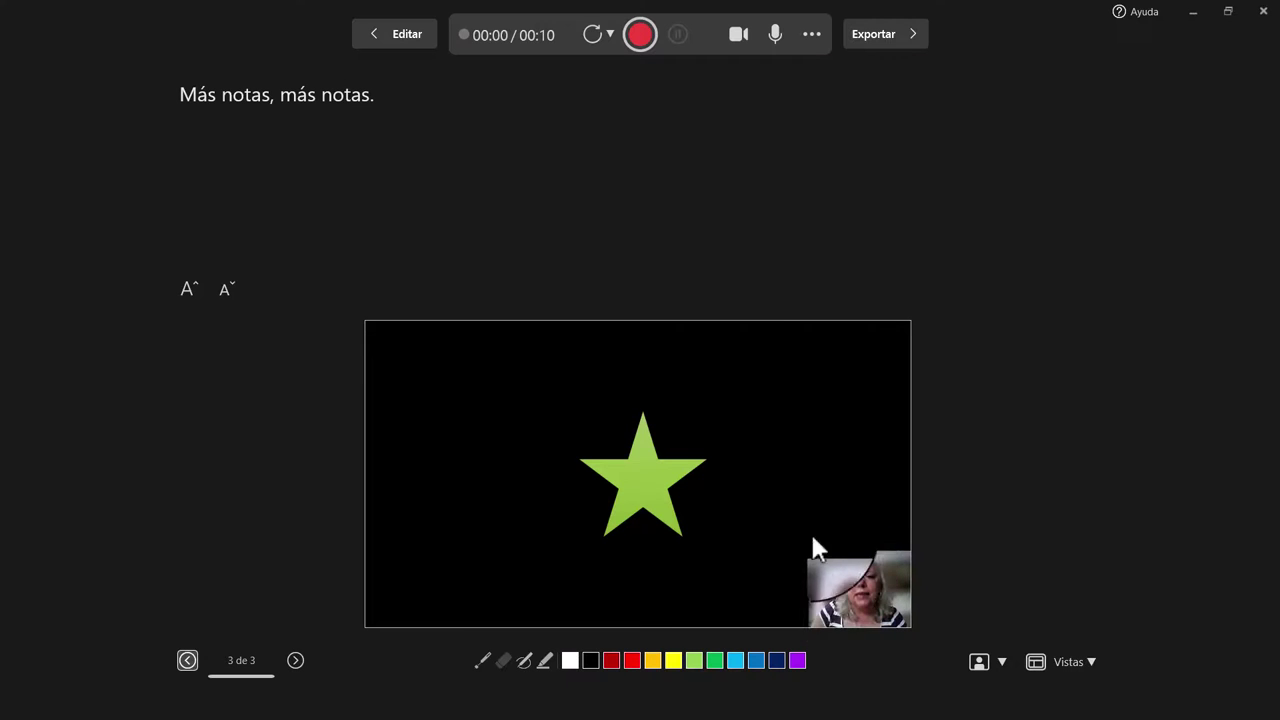
Switch off the recording camera and play the green star's animation on slide 3.
{"action": "left_click", "coordinate": [738, 34]}
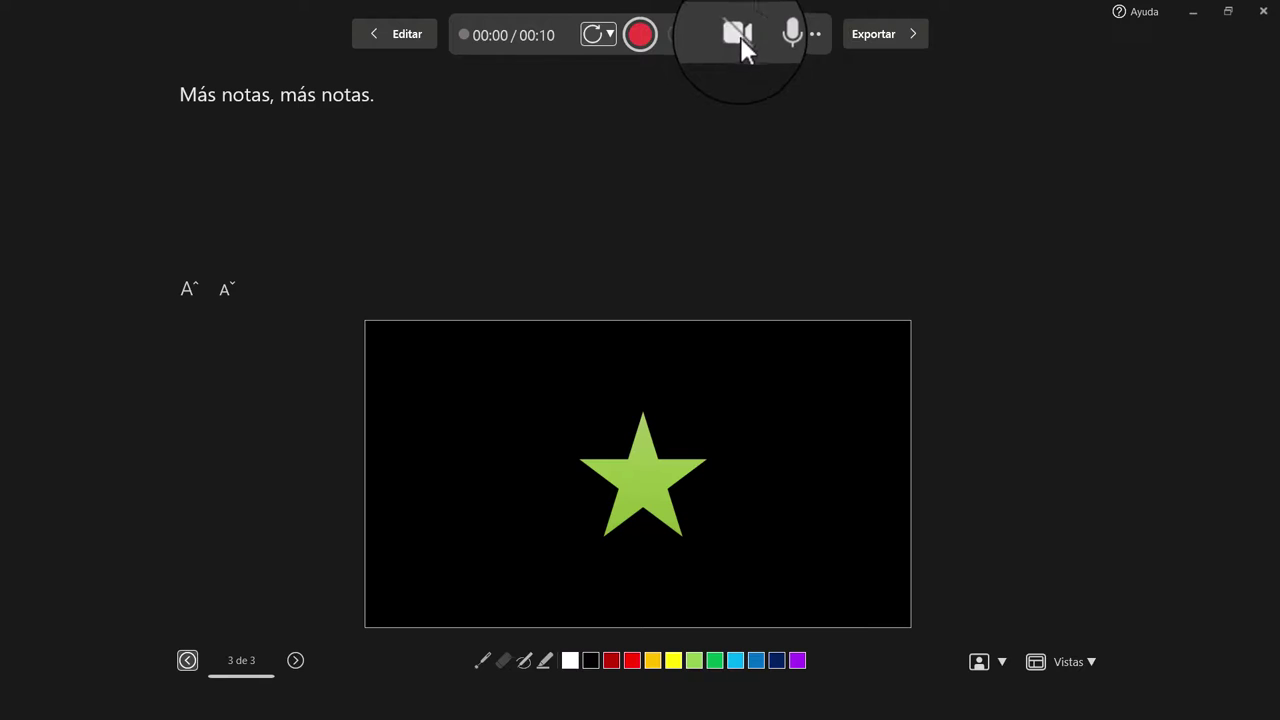
{"action": "left_click", "coordinate": [789, 457]}
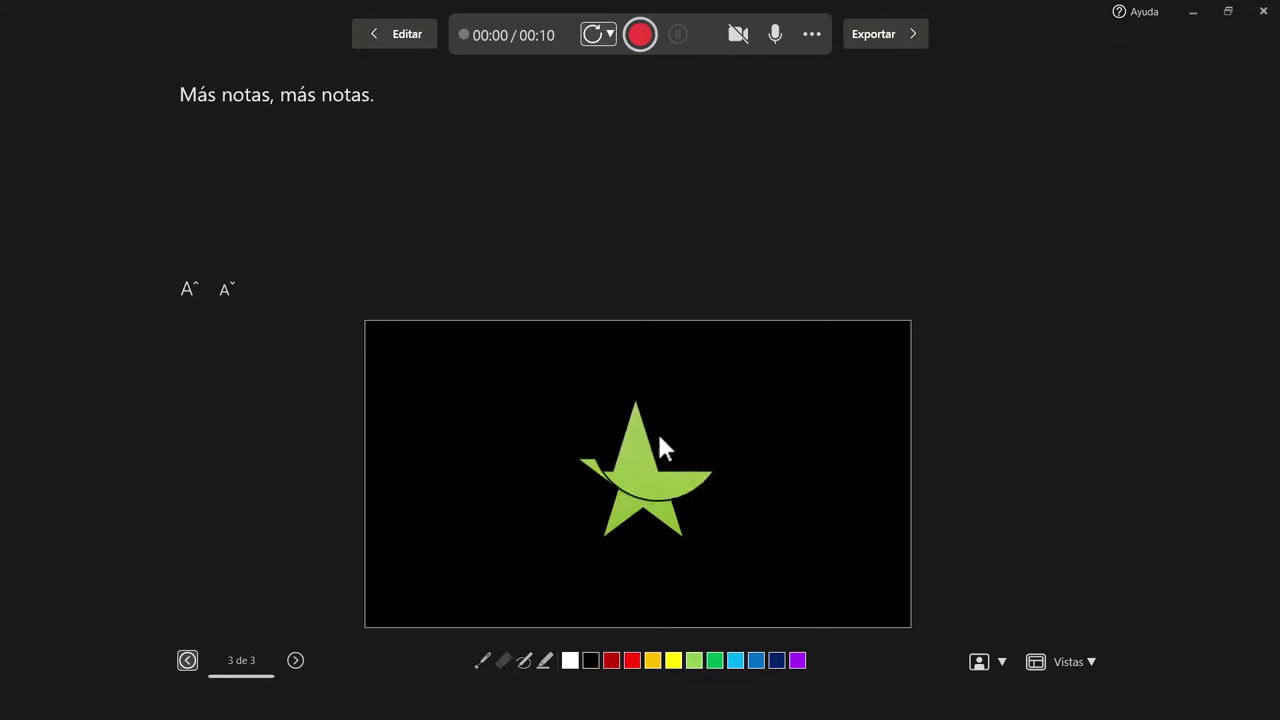